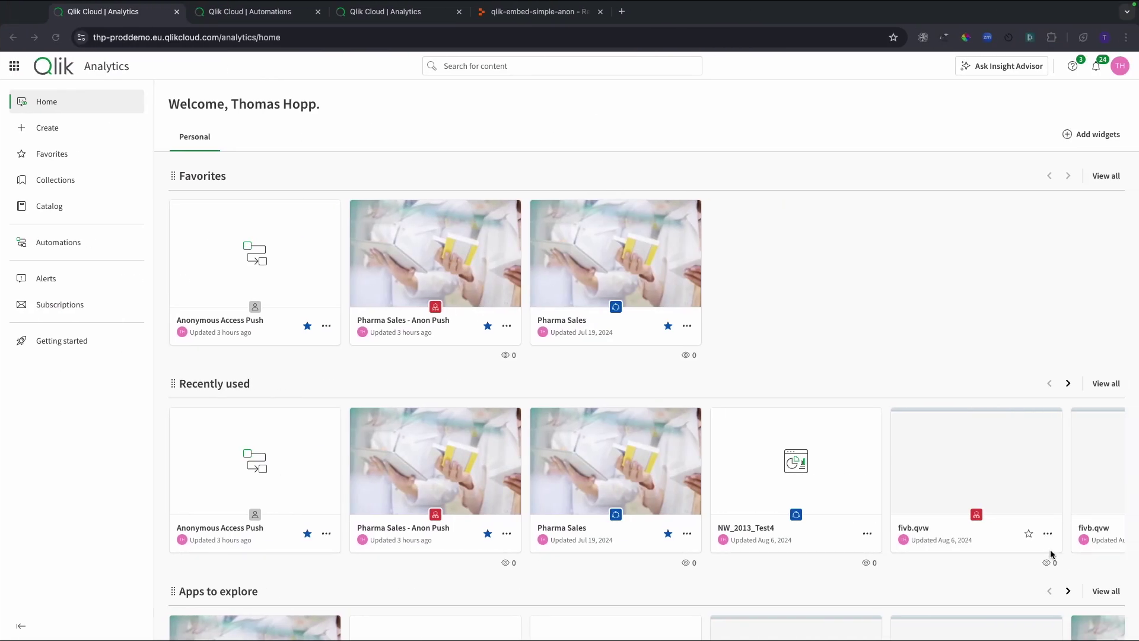
Check that the anonymous ProdAppsAnon catalog is still empty, then return to the main tenant's home.
mouse_move(1051, 555)
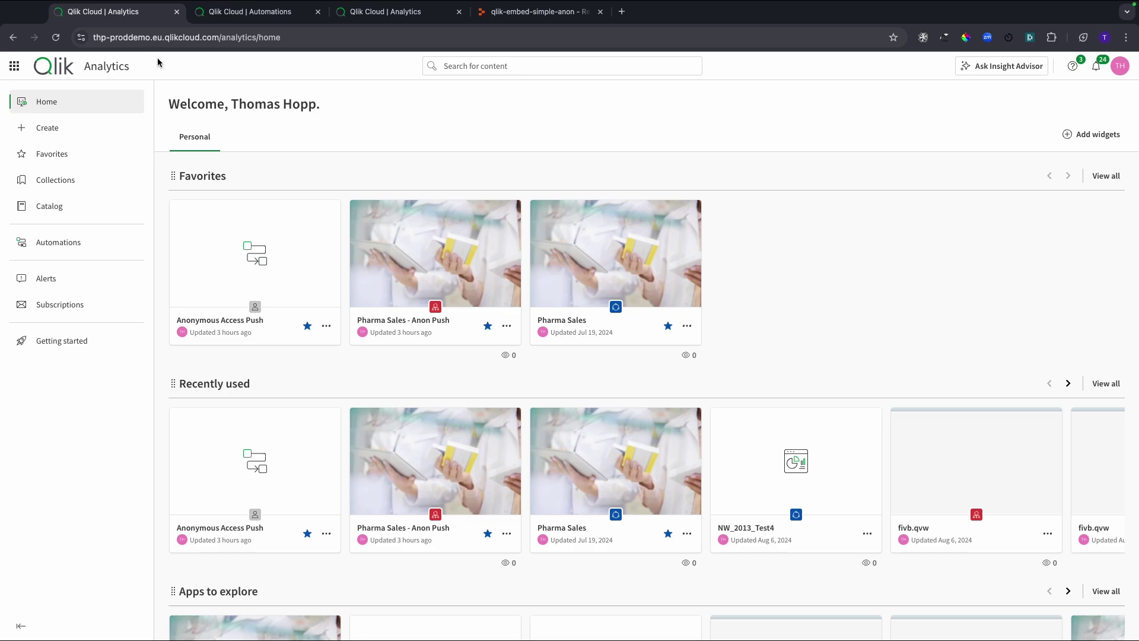
mouse_move(282, 272)
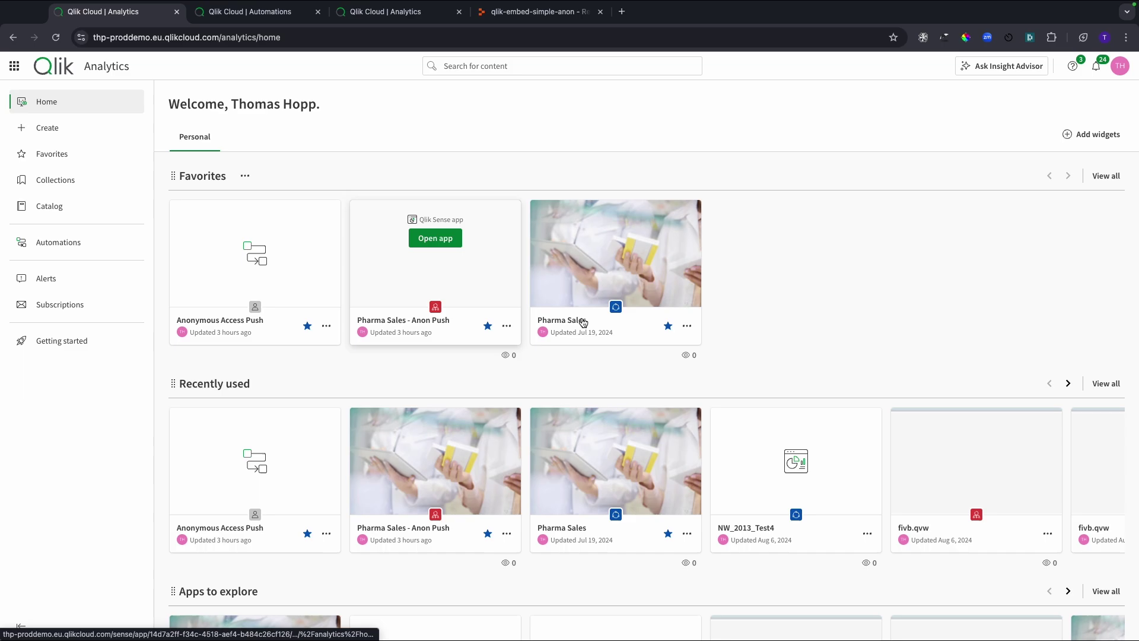
mouse_move(599, 310)
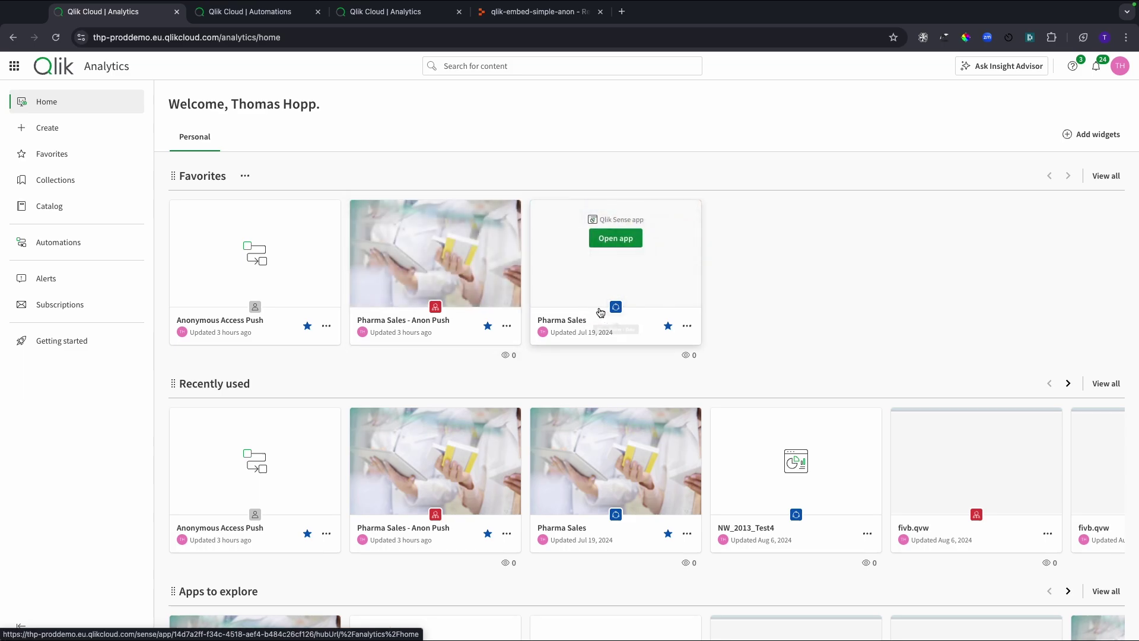
mouse_move(411, 307)
click(391, 13)
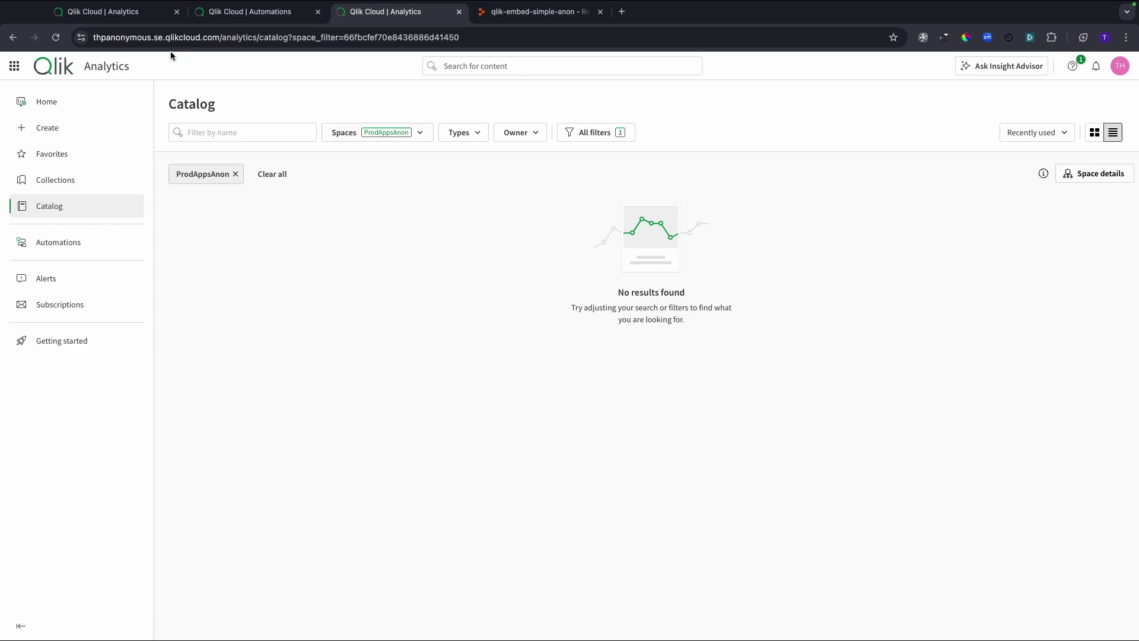
click(131, 12)
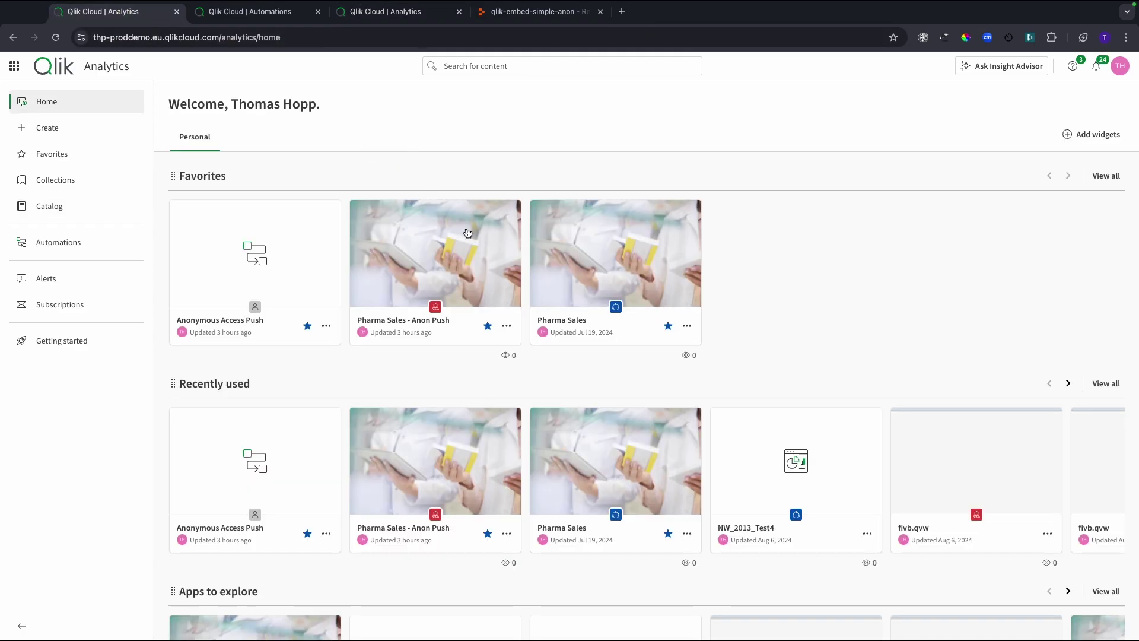
Republish Pharma Sales to its Pharma Sales - Anon Push copy and recheck the anonymous catalog.
click(687, 325)
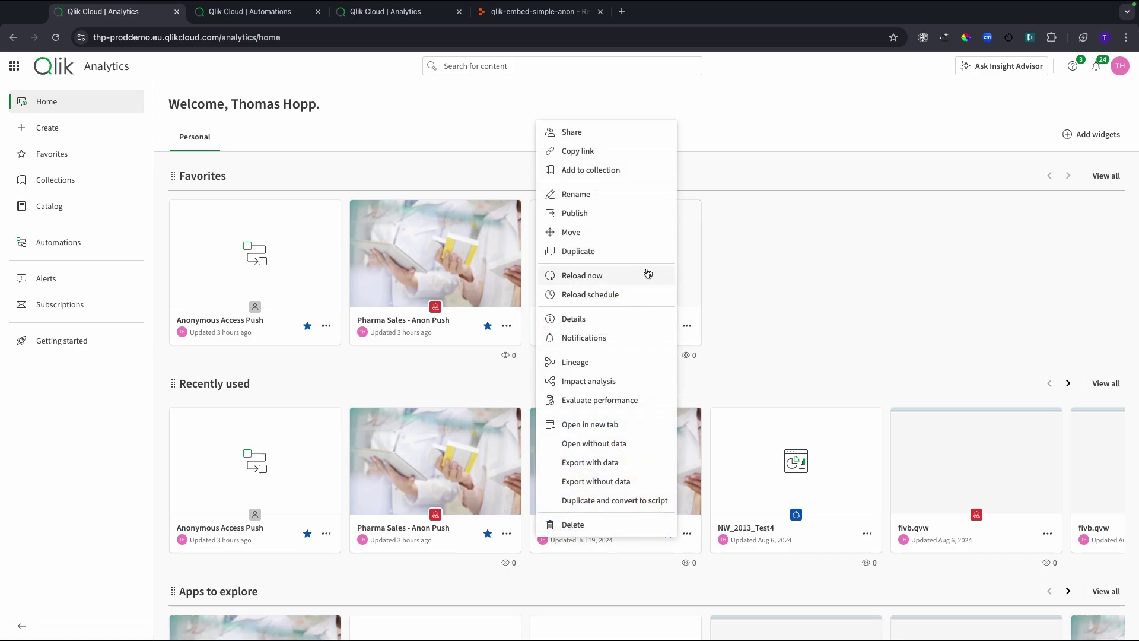
click(579, 216)
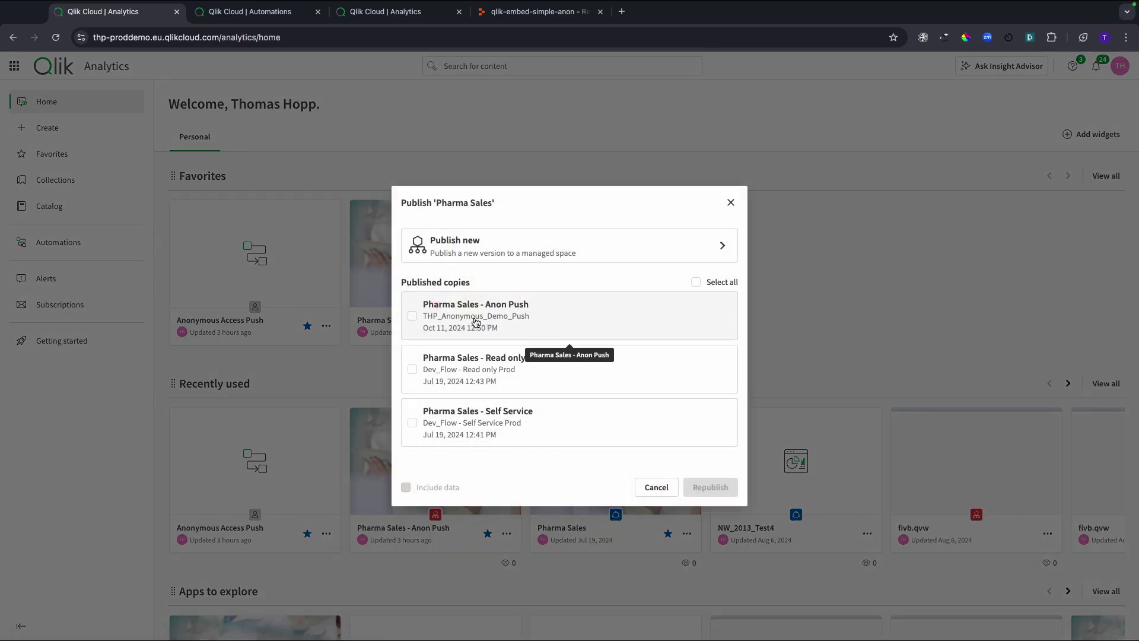
click(448, 319)
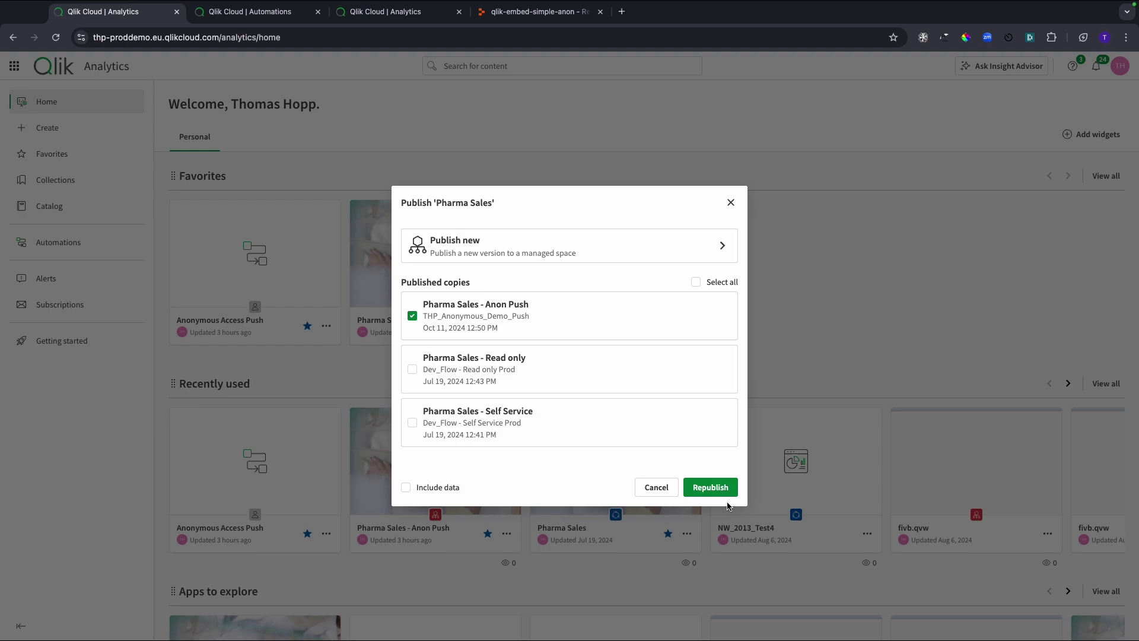
click(718, 487)
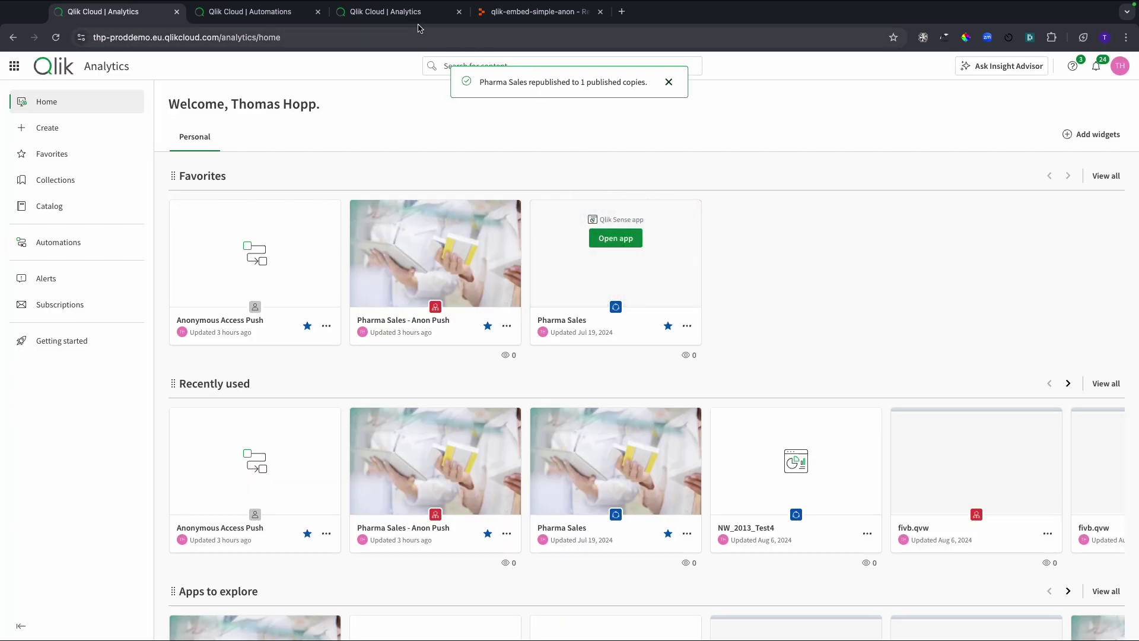
click(405, 13)
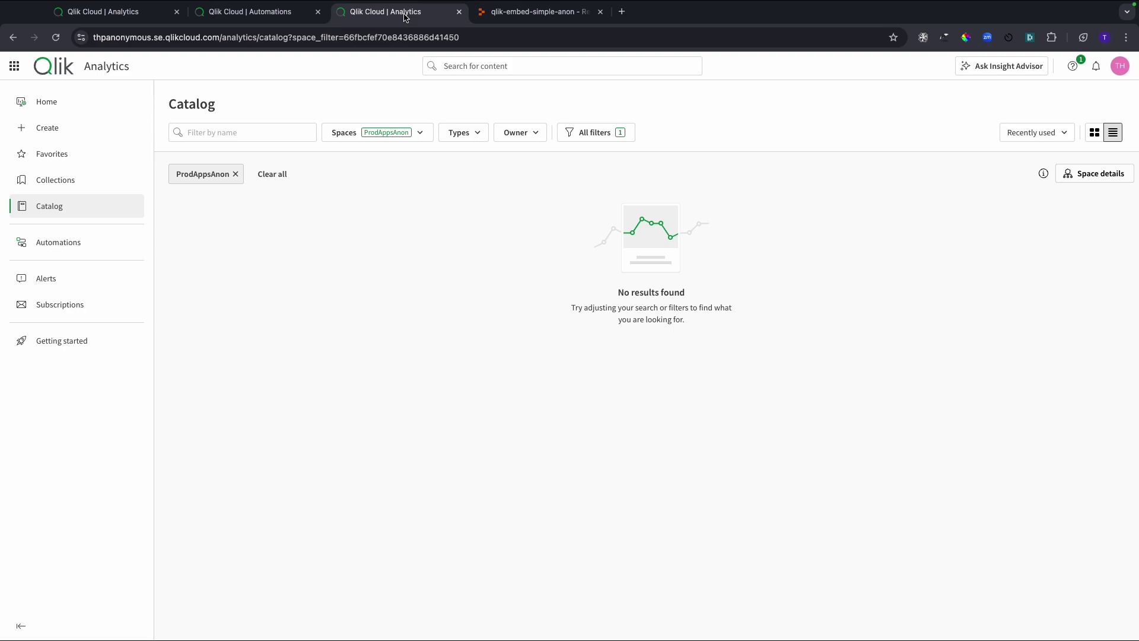
Review the 15:32:39 Anonymous Access Push run in History, then return to the anonymous catalog.
click(256, 13)
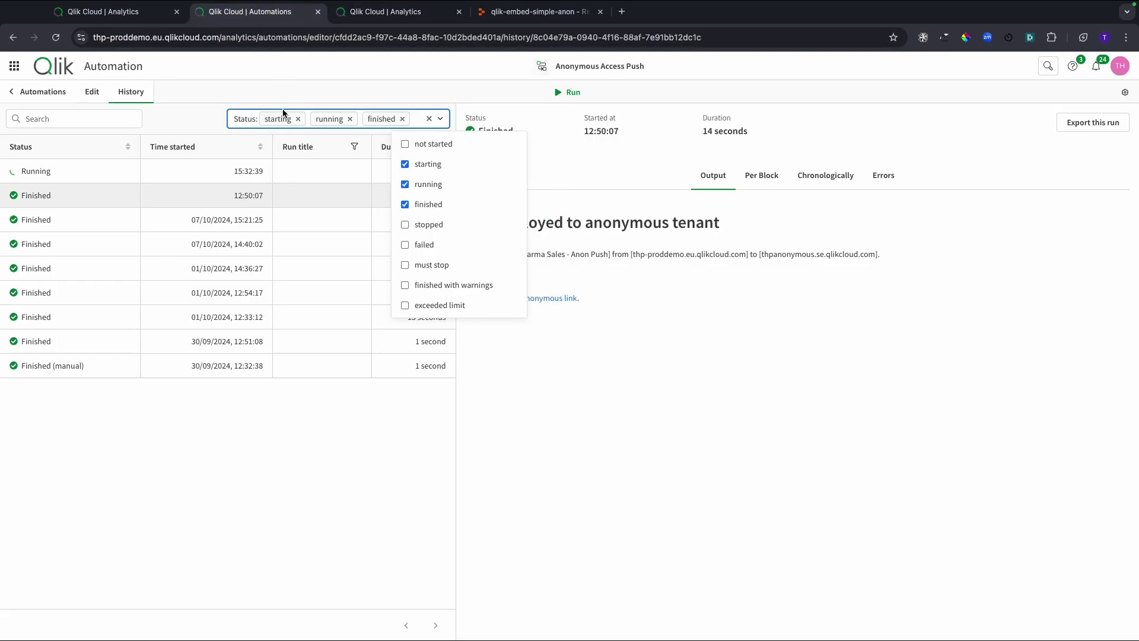
click(237, 87)
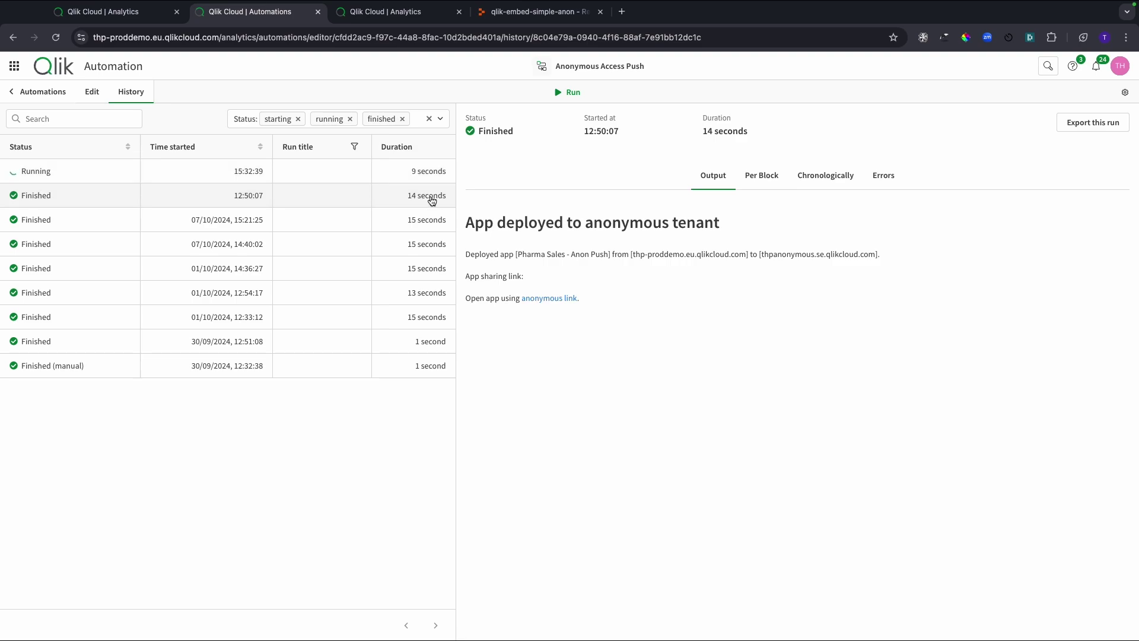
click(394, 174)
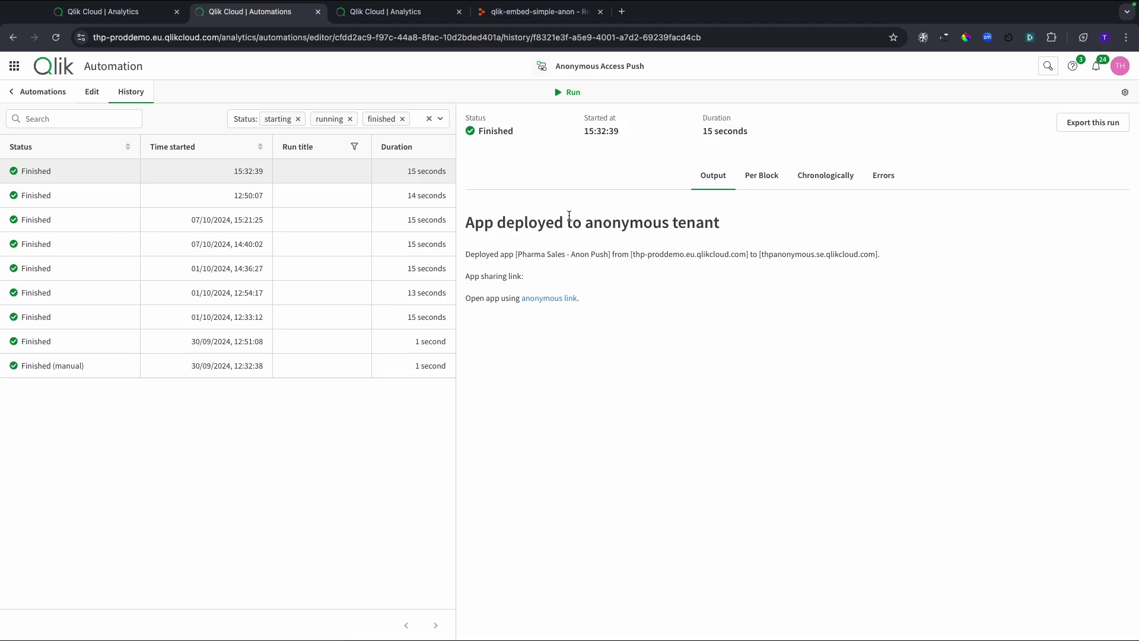
click(391, 13)
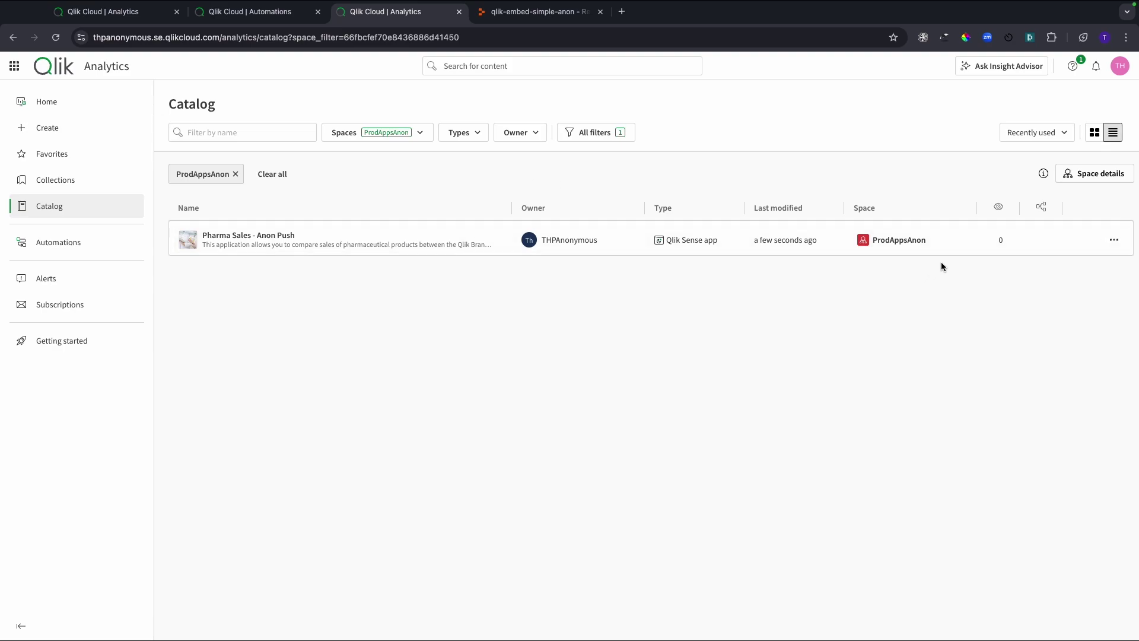
Turn on 'Anyone with the link' sharing for Pharma Sales - Anon Push and open an Incognito window.
click(1115, 242)
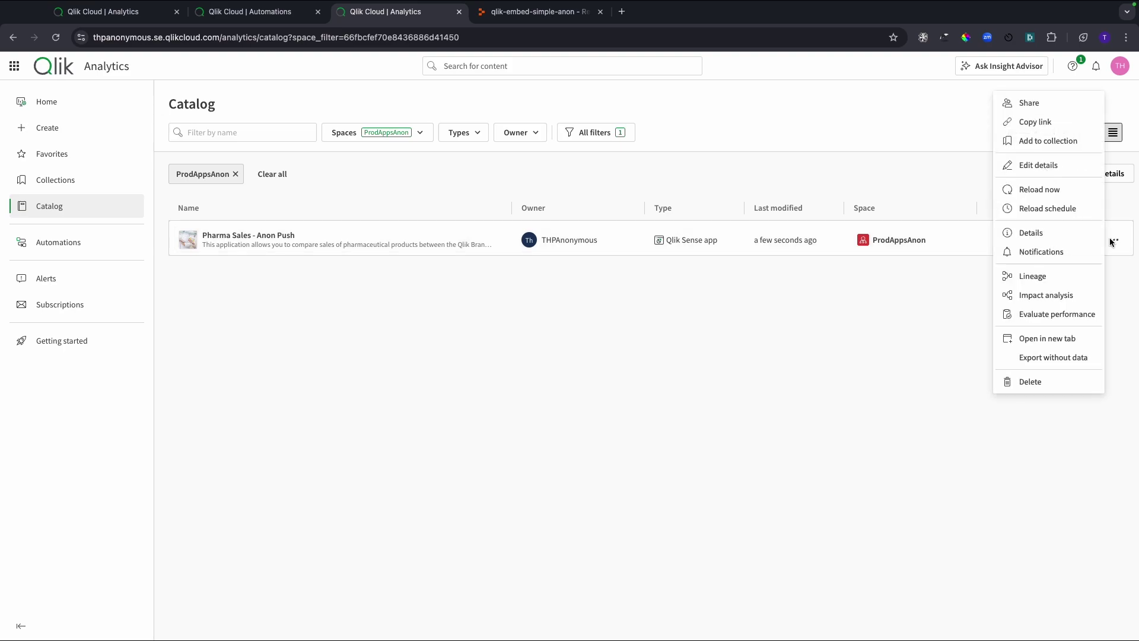
click(1028, 104)
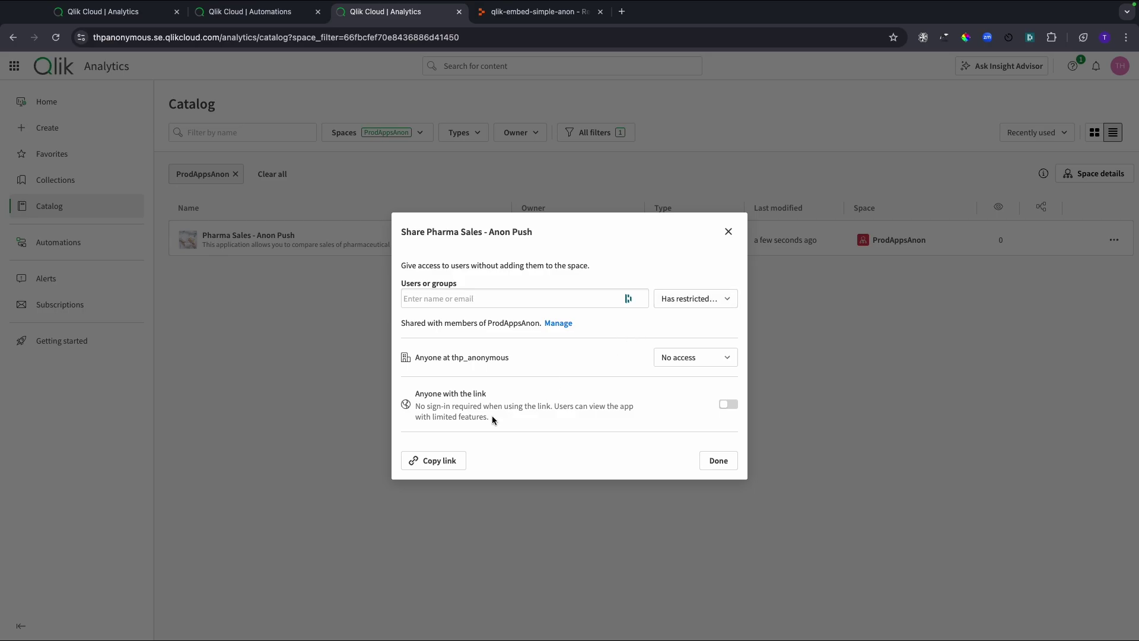
scroll(521, 409, up, 5)
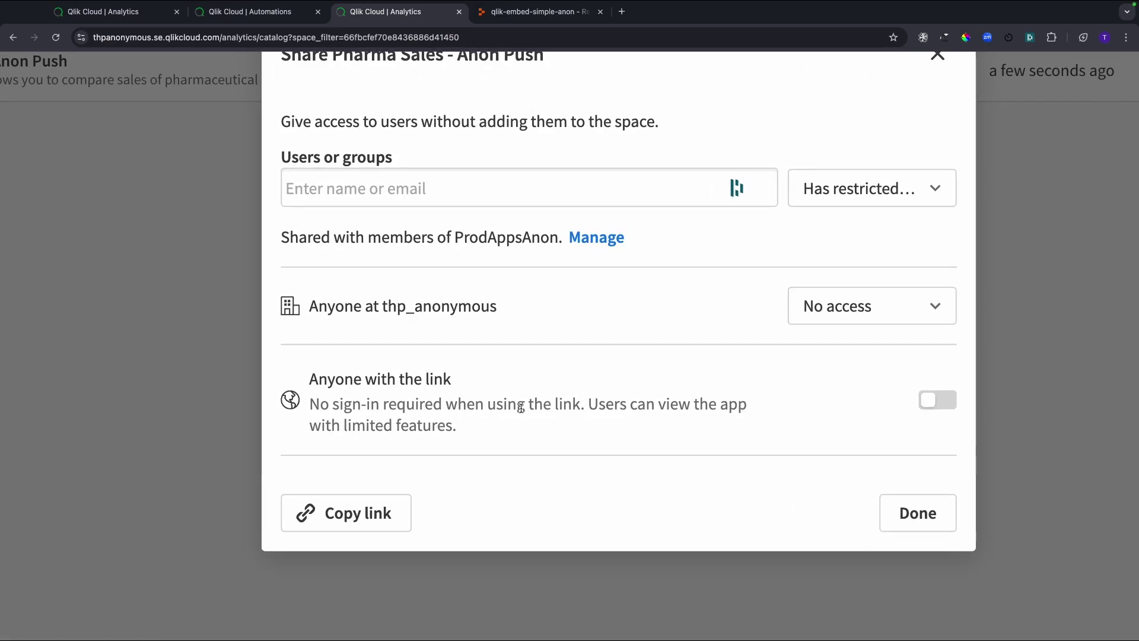
scroll(490, 406, down, 5)
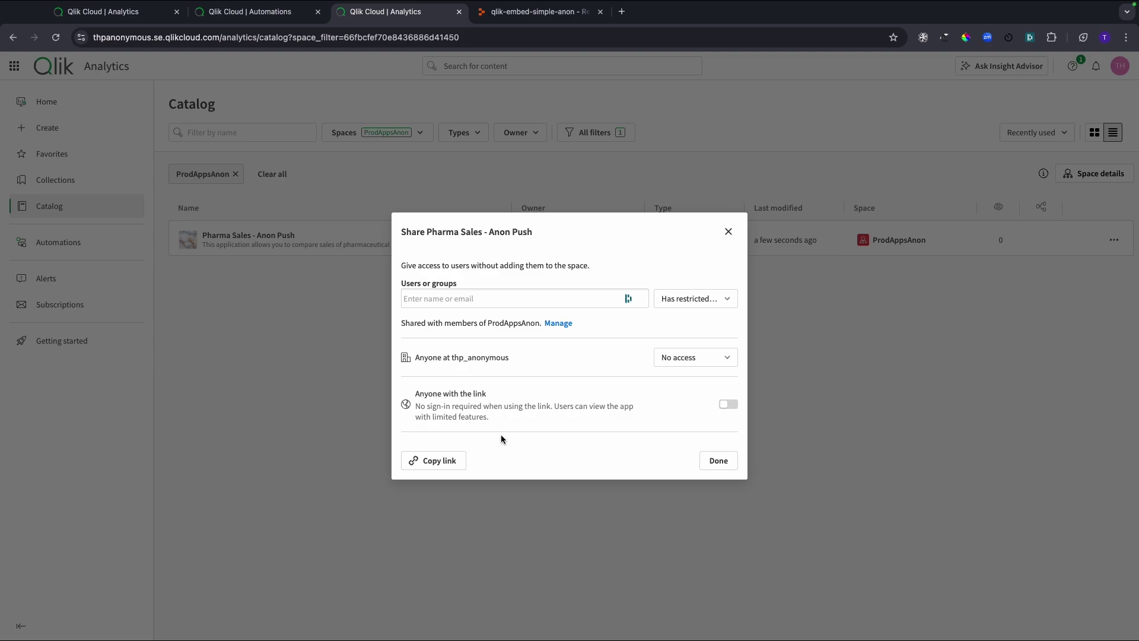
click(729, 404)
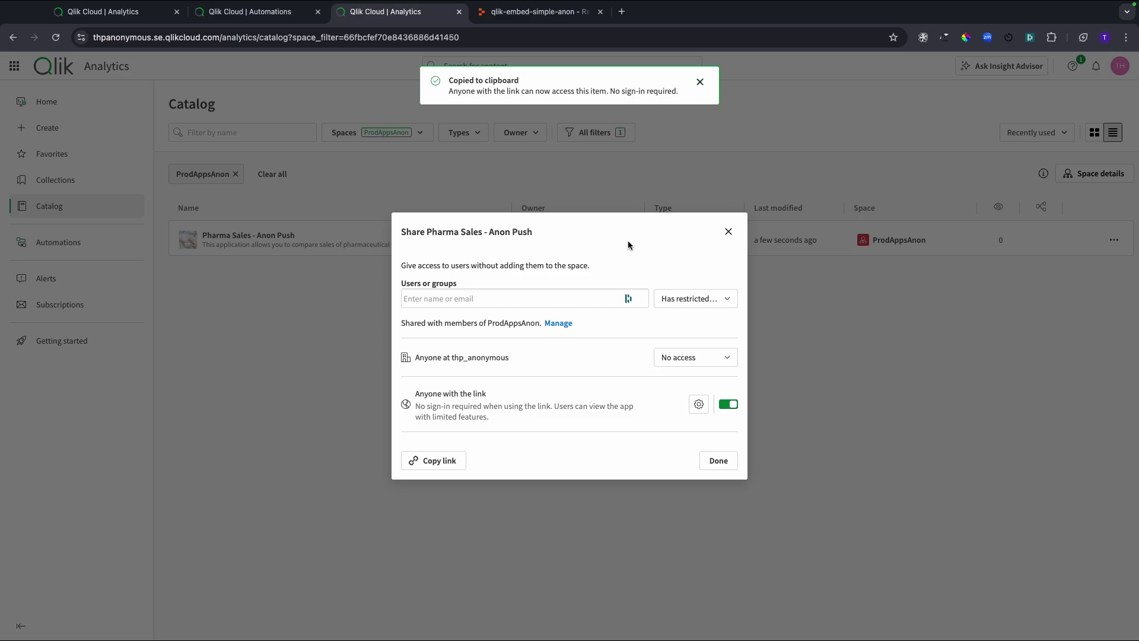
key(super+shift+n)
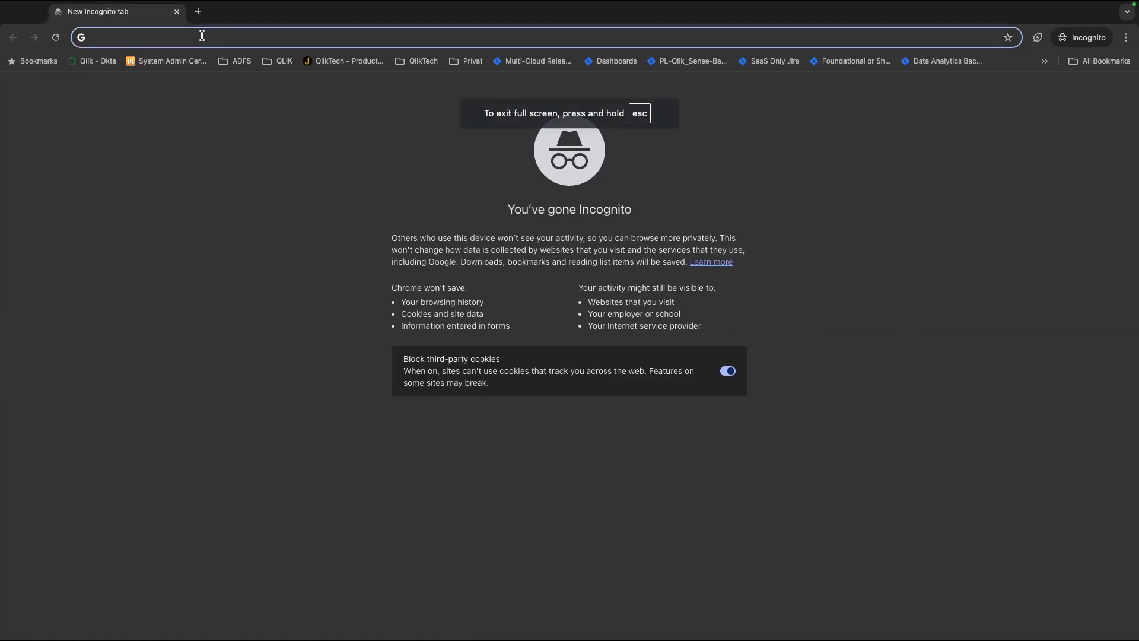
Load the copied app link in Incognito without sign-in, then close the Share dialog.
key(super+v)
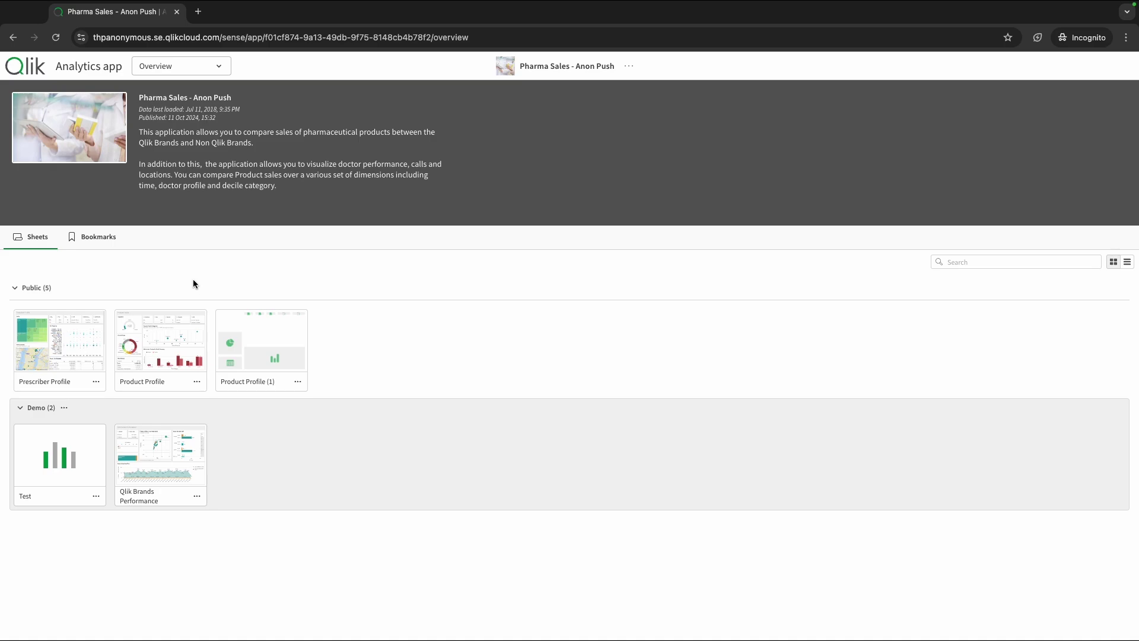
key(ctrl+Left)
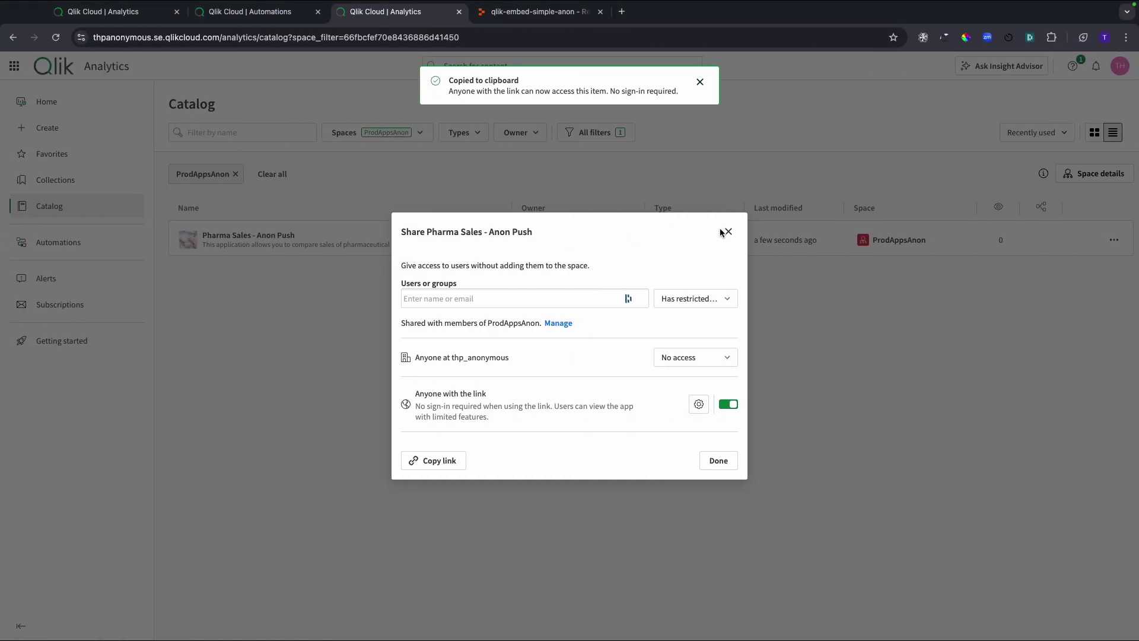
click(728, 231)
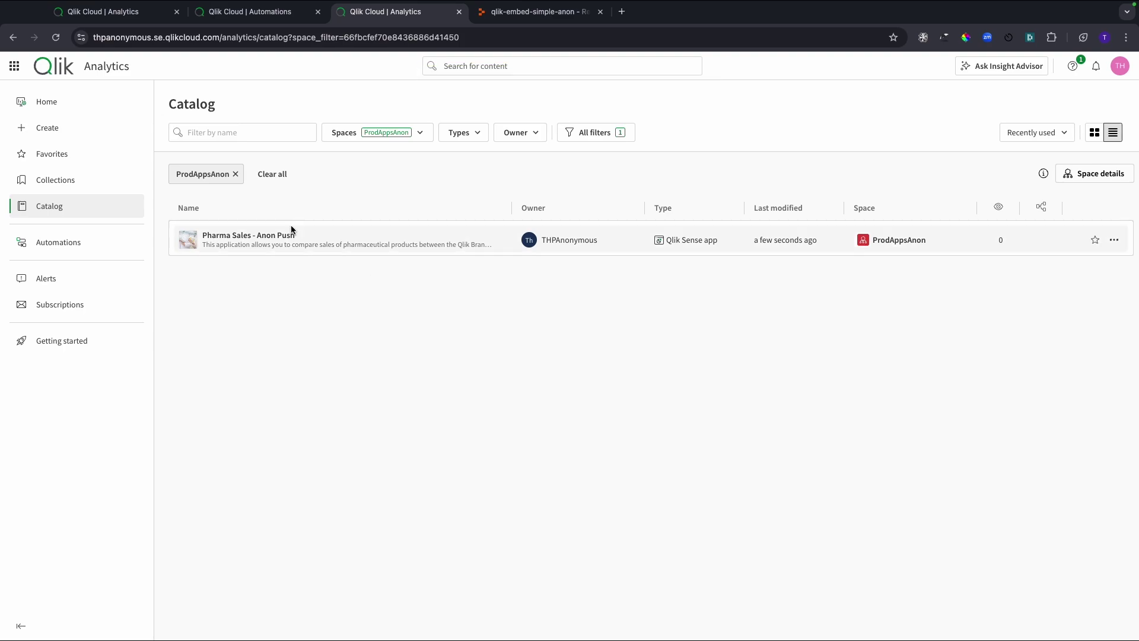
Show the no-sign-in link and embed code for Embedded - Anonymous Access Demo.
click(49, 105)
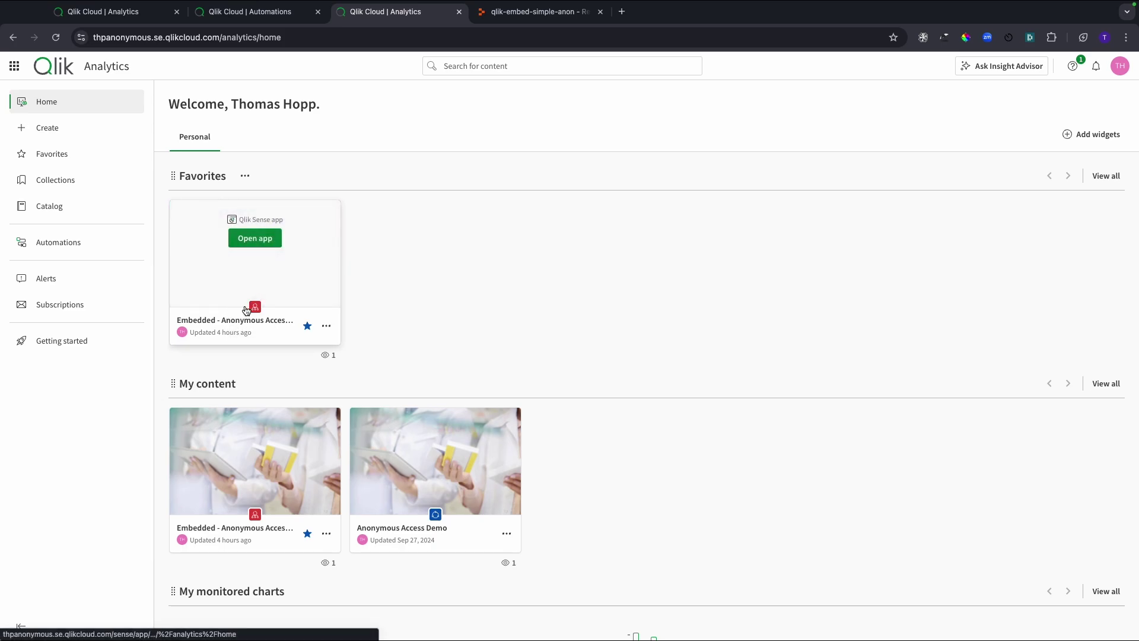
click(327, 327)
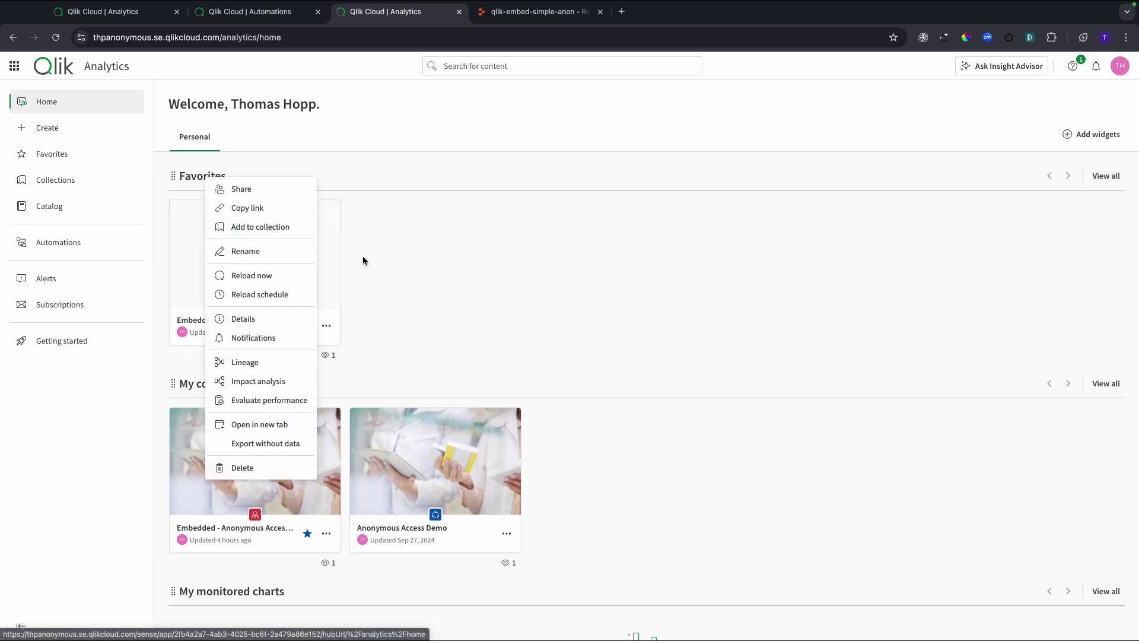
click(259, 190)
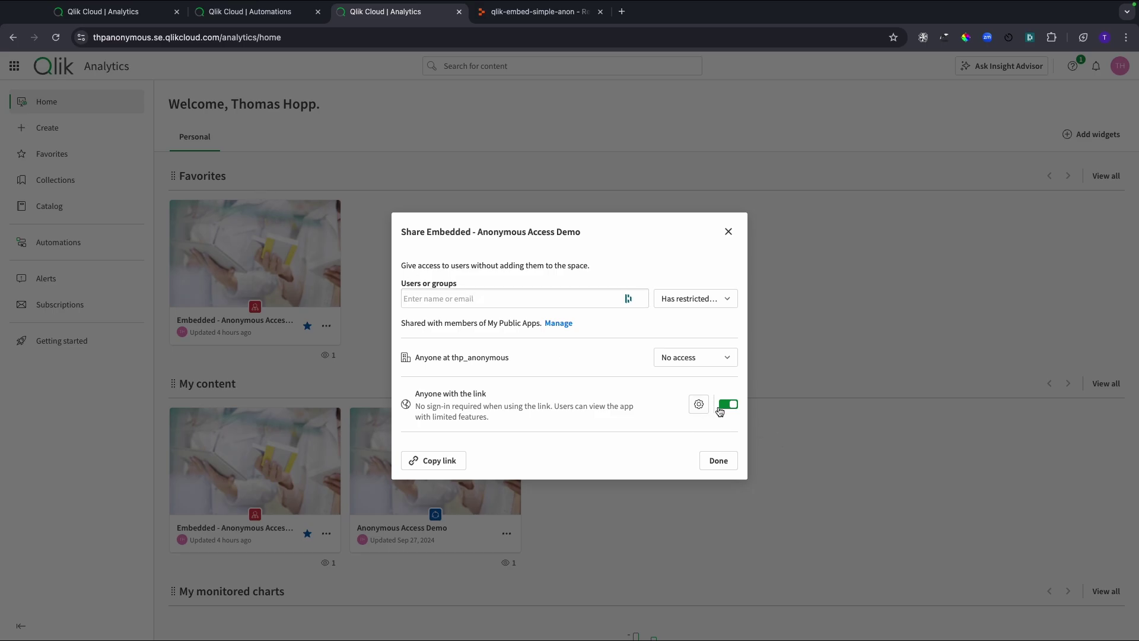
click(699, 404)
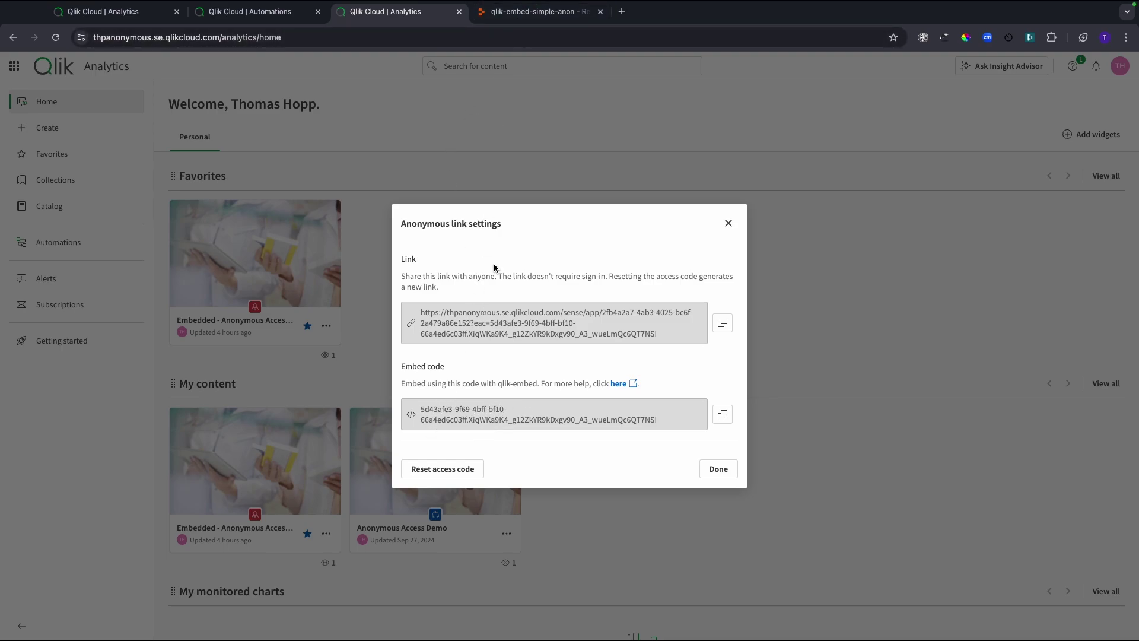
Run the qlik-embed-simple-anon Repl on port 3000, then reload the Replit workspace.
click(537, 11)
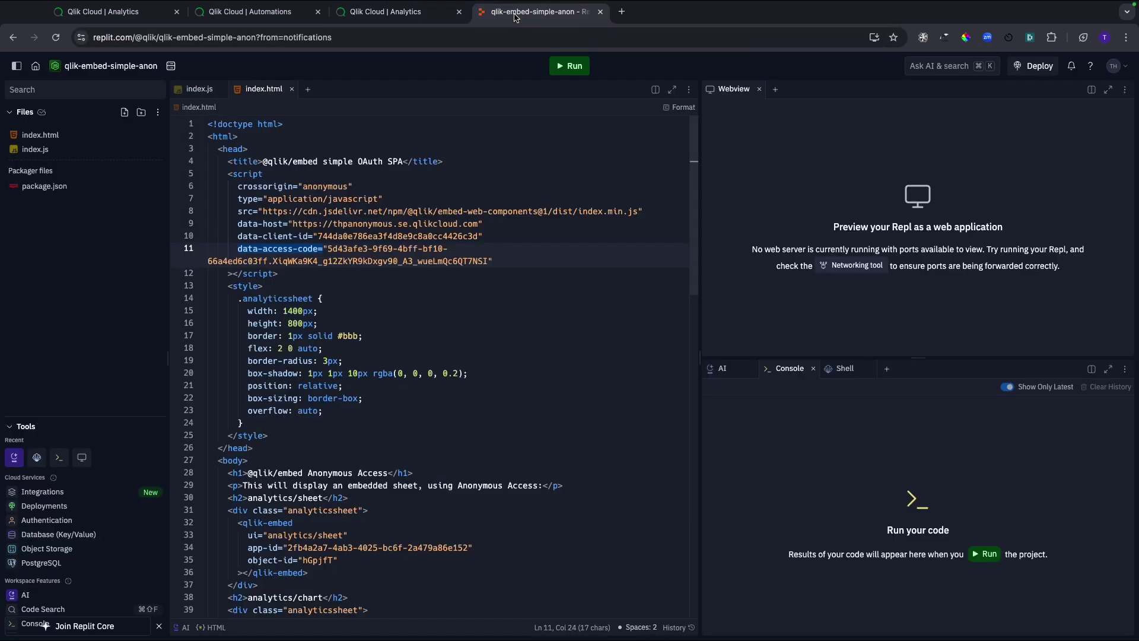
click(279, 252)
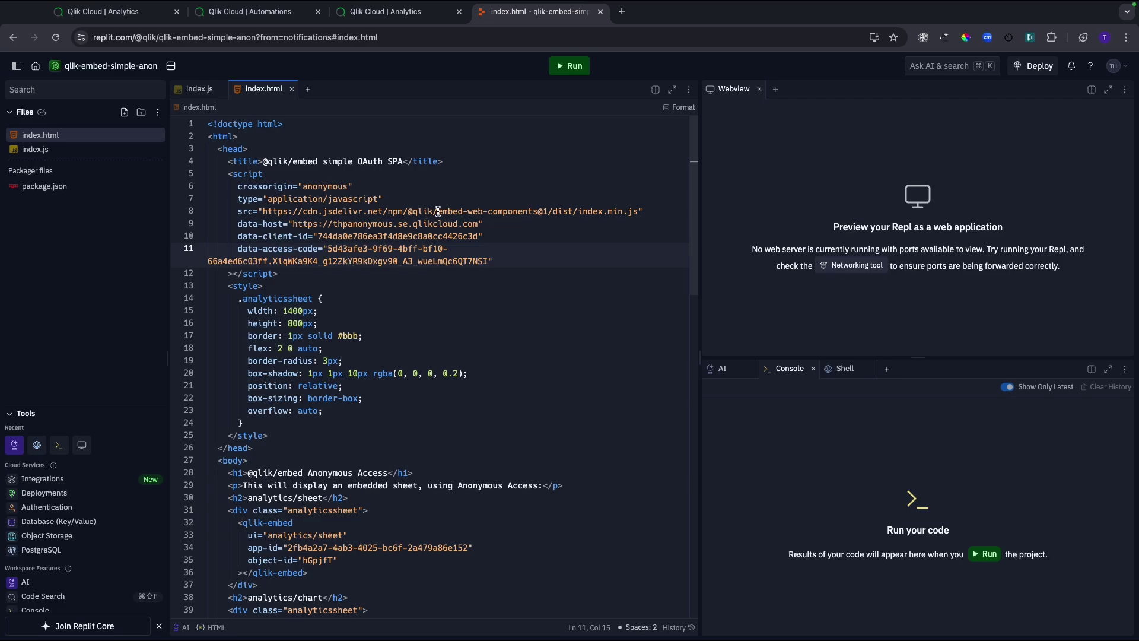
click(570, 65)
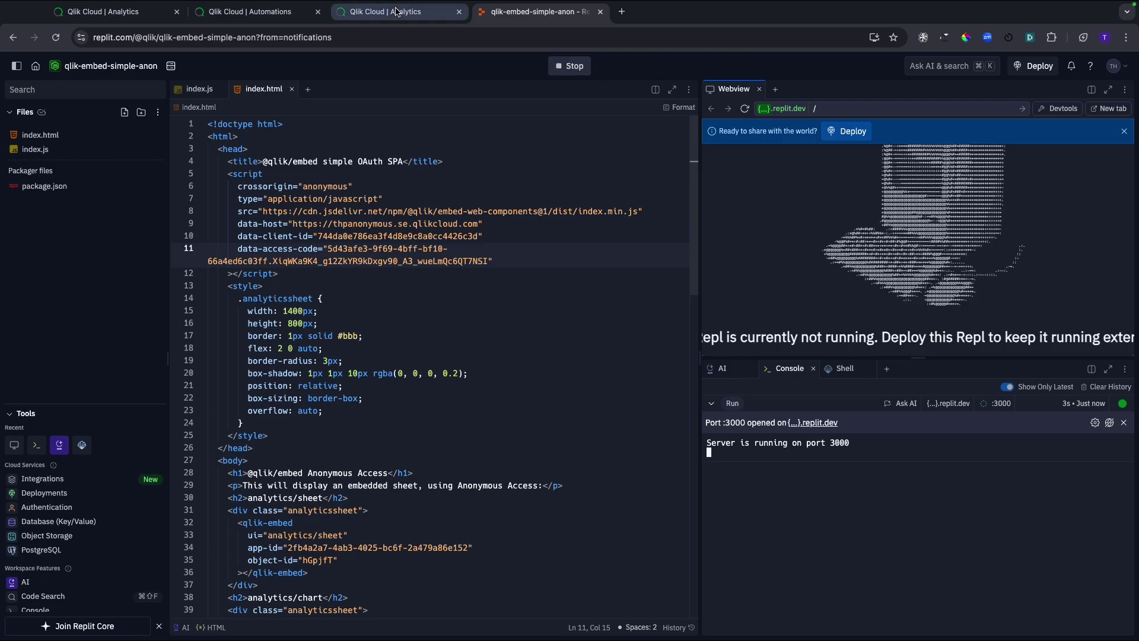
click(385, 38)
key(Return)
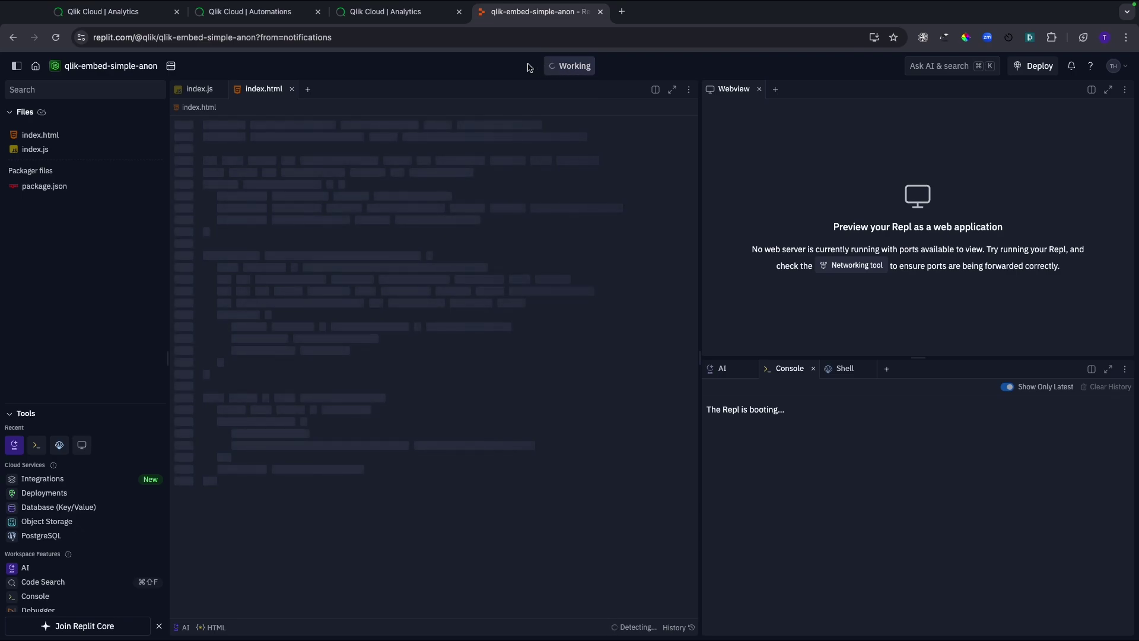
Rerun the Repl and view the embedded Qlik sheet and chart in a new tab.
click(567, 67)
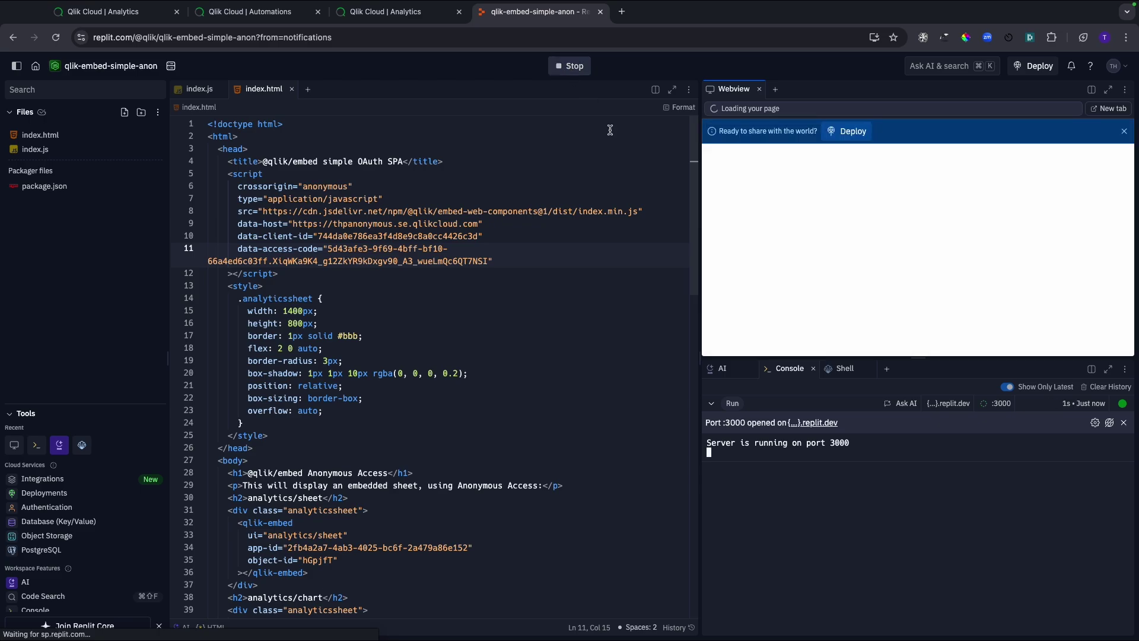
click(1120, 108)
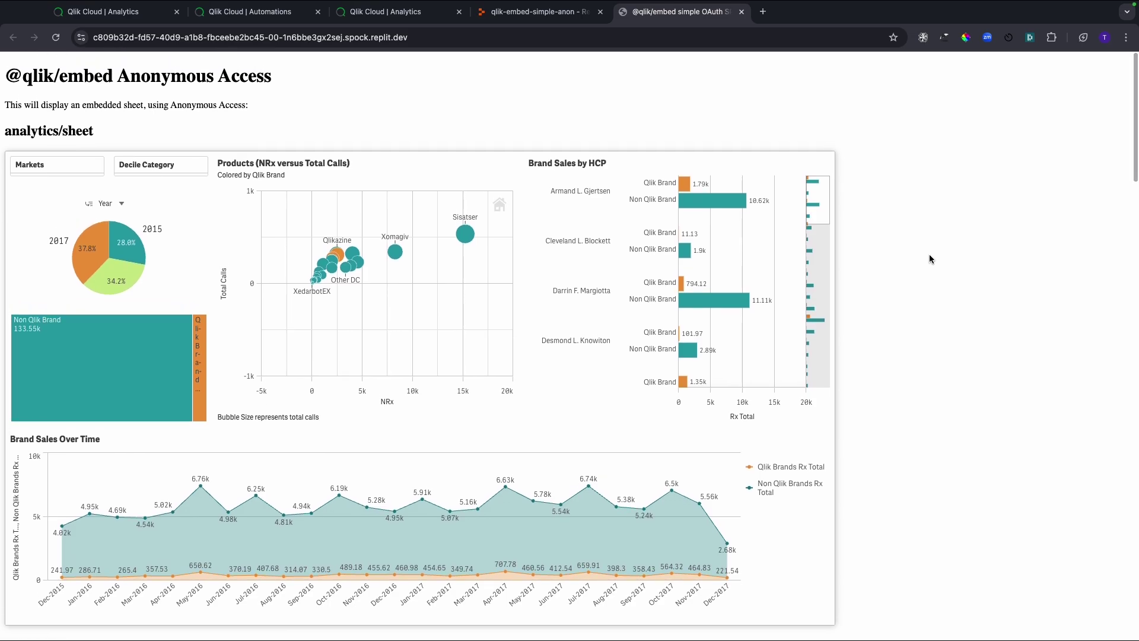
scroll(929, 255, down, 2)
scroll(929, 258, down, 15)
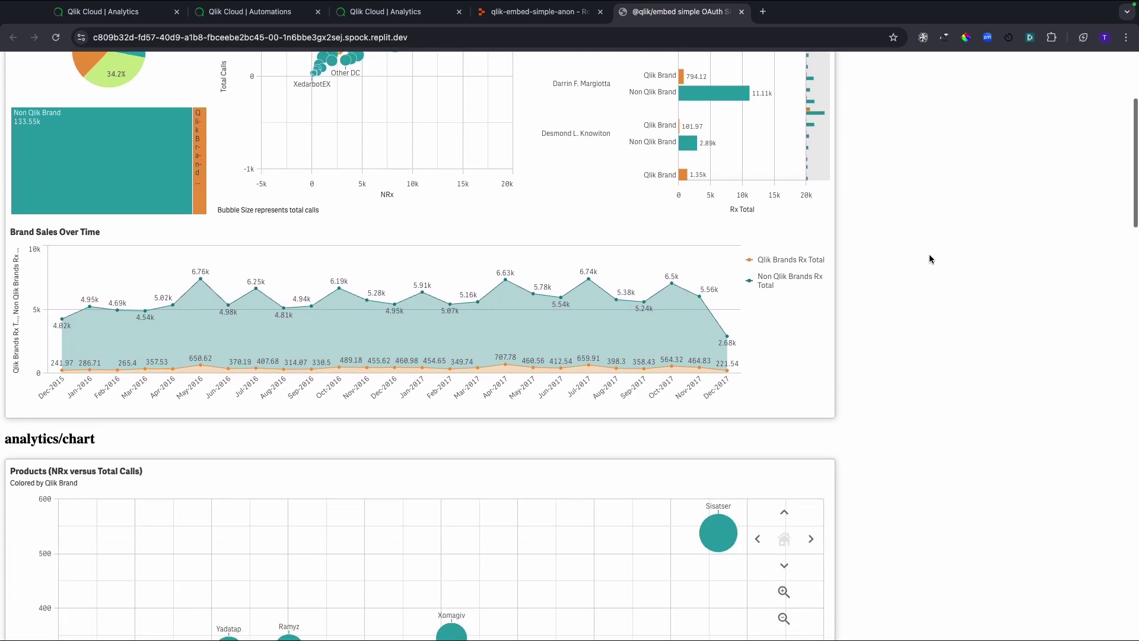
scroll(929, 249, up, 15)
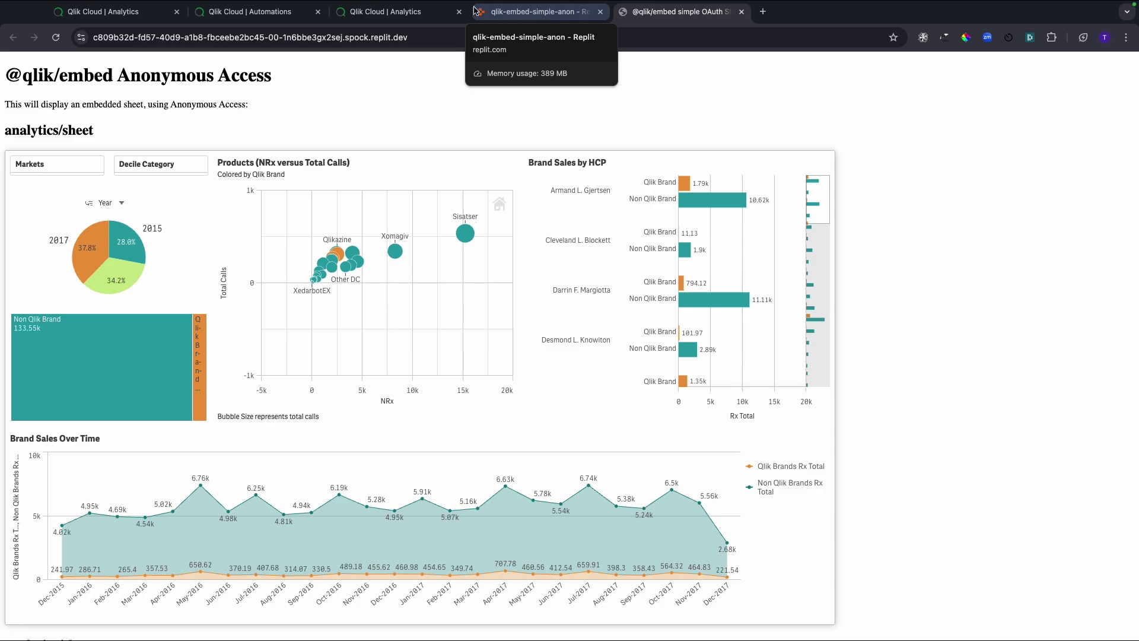
click(410, 12)
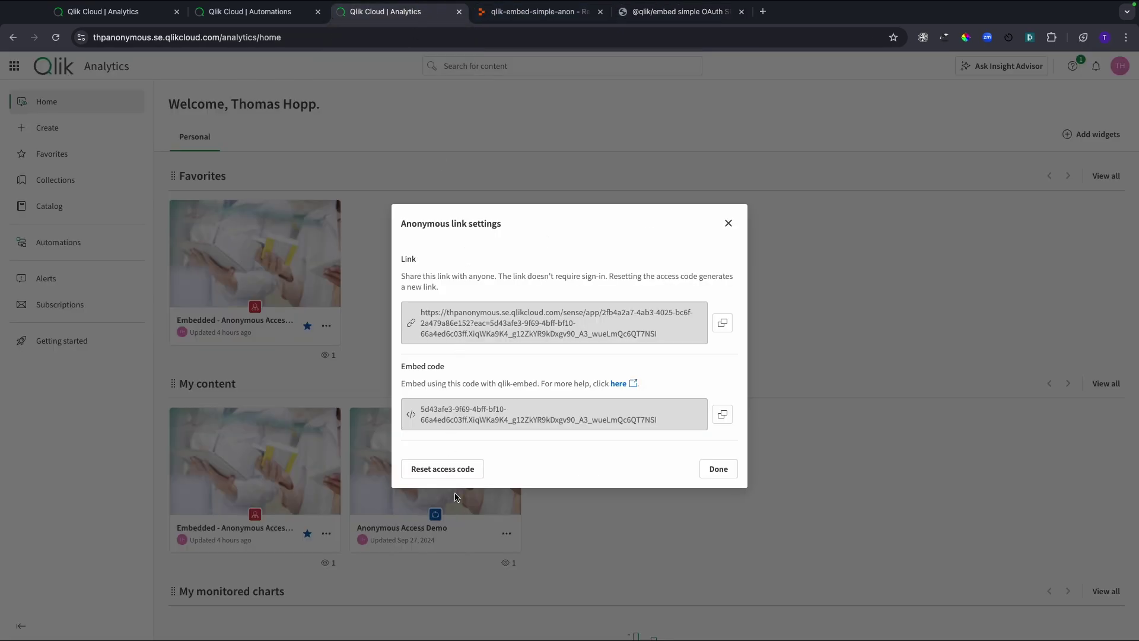